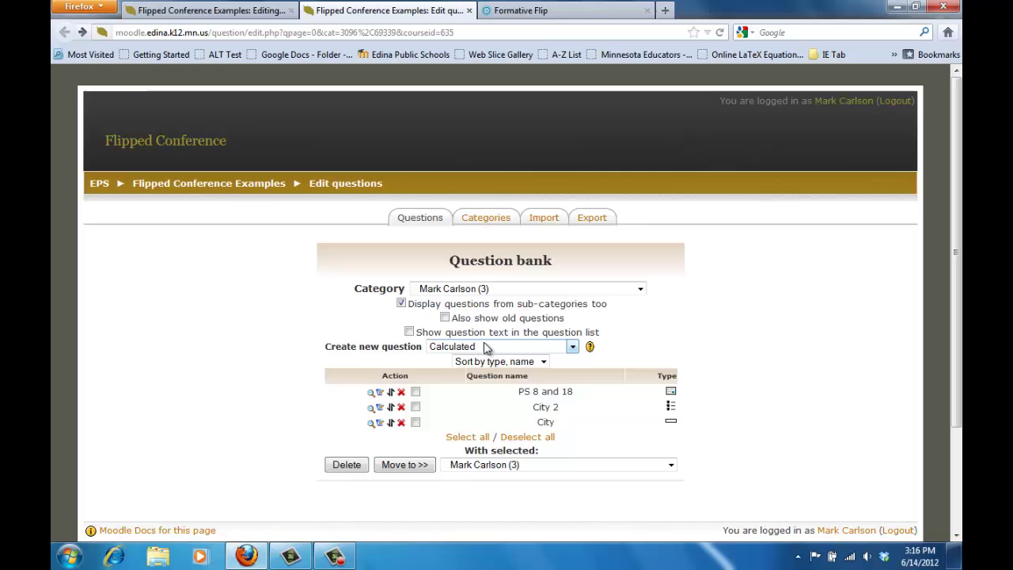
pyautogui.click(227, 13)
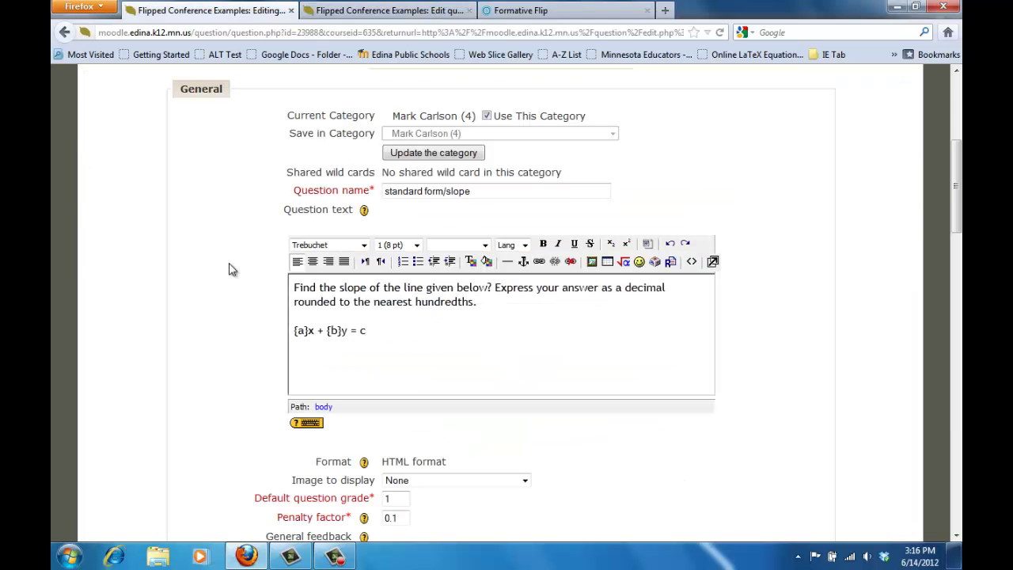
pyautogui.scroll(4, 243, 355)
pyautogui.scroll(-4, 242, 355)
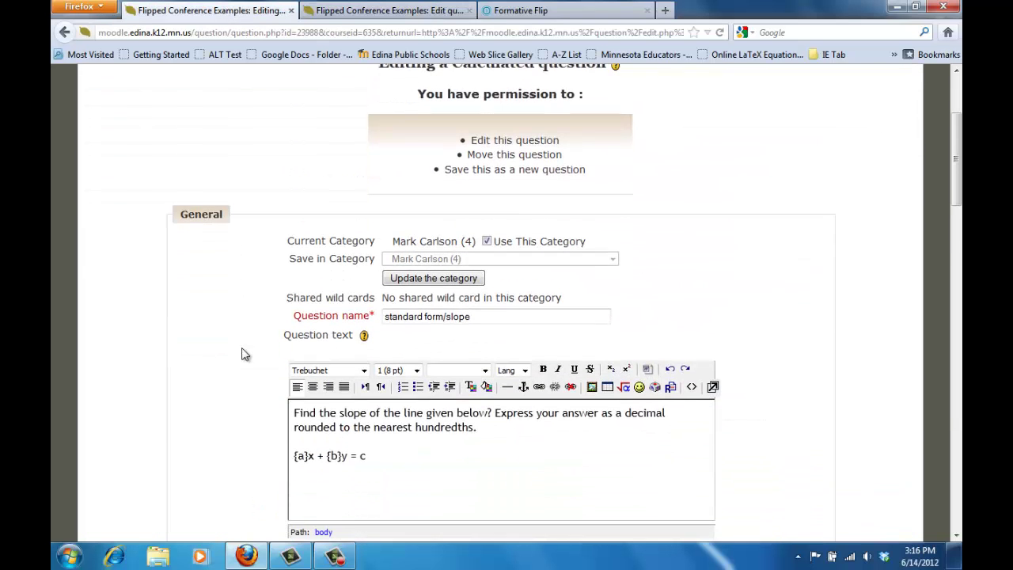
pyautogui.scroll(2, 242, 355)
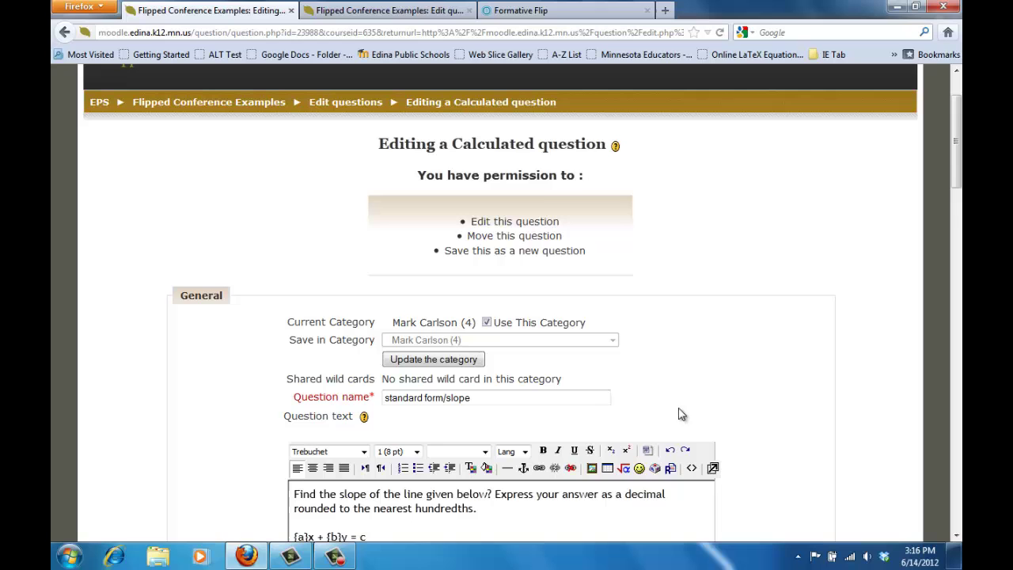
pyautogui.scroll(-3, 746, 421)
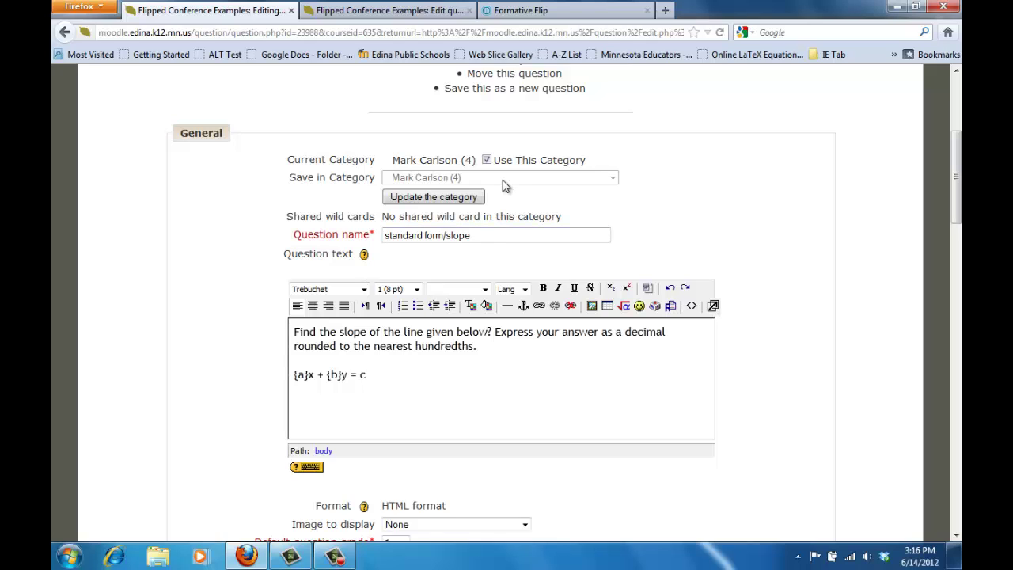
pyautogui.click(497, 368)
# Change the -{a}/{b} answer's tolerance from 0.01 to 0.005
pyautogui.moveTo(959, 212); pyautogui.dragTo(959, 363)
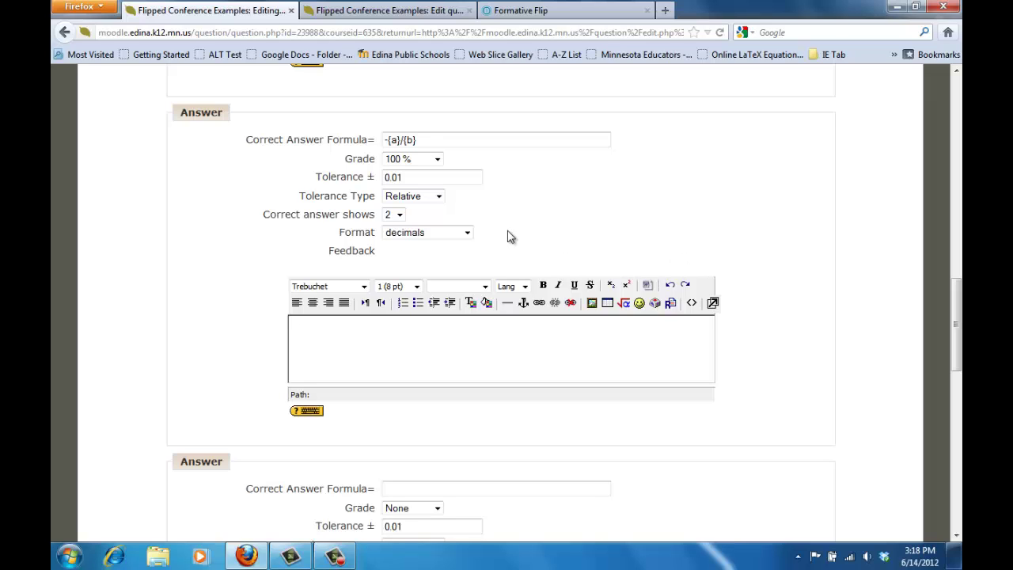
pyautogui.click(258, 148)
pyautogui.click(443, 177)
pyautogui.press('BackSpace')
pyautogui.write('05')
# Set the answer's tolerance type to Nominal and keep the answer format as decimals
pyautogui.click(423, 198)
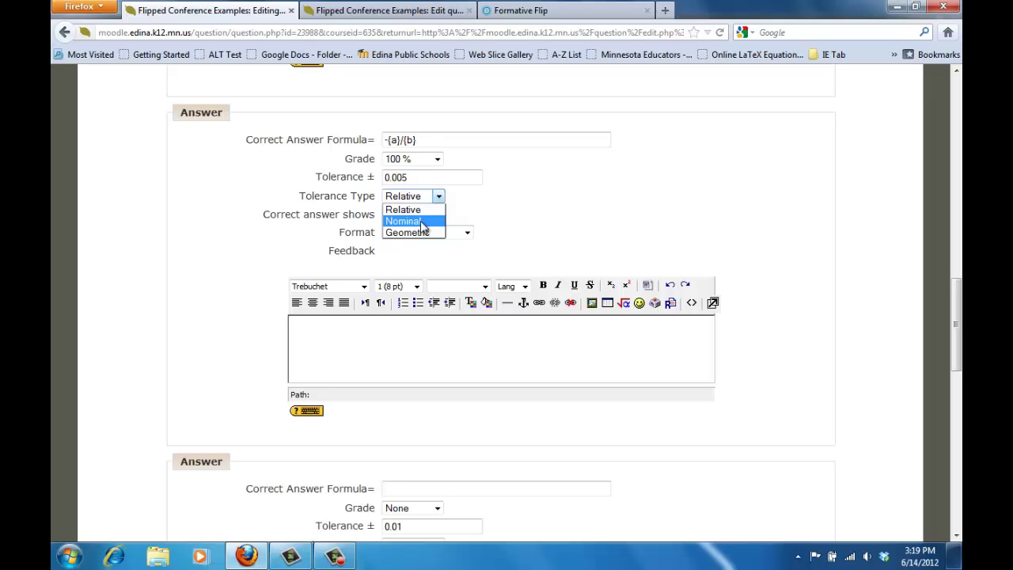
pyautogui.click(421, 222)
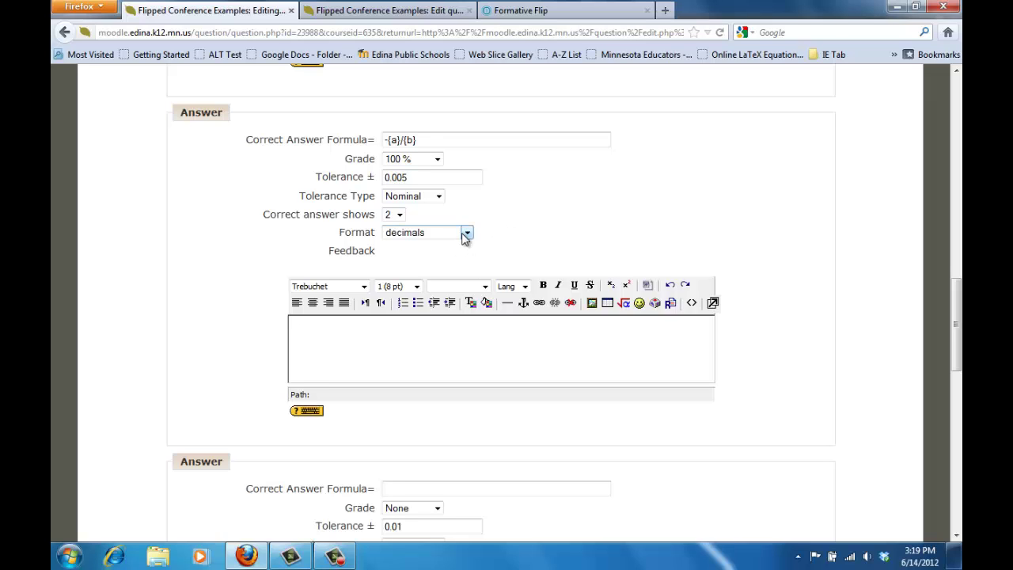
pyautogui.click(466, 234)
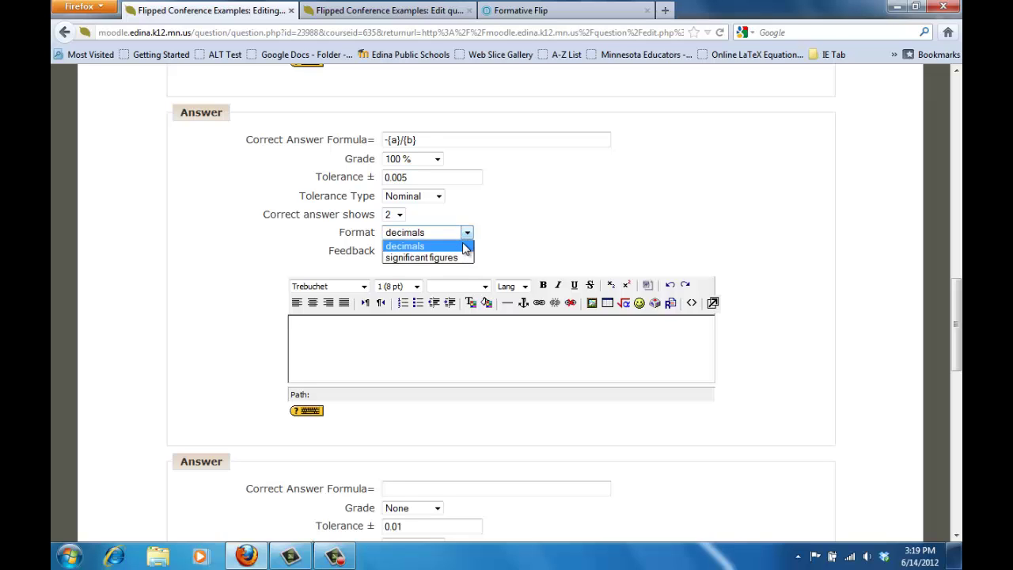
pyautogui.click(464, 248)
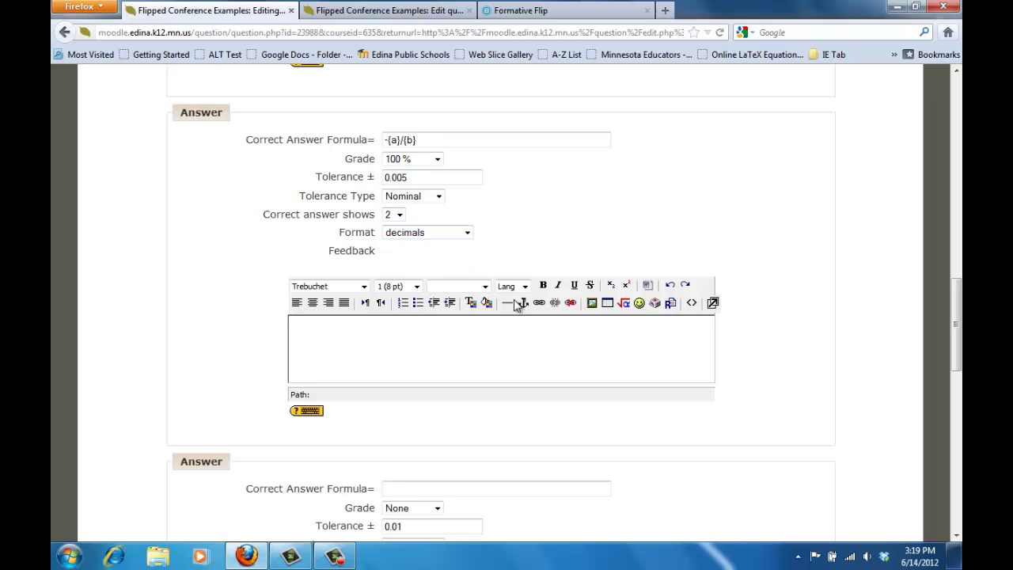
pyautogui.click(385, 339)
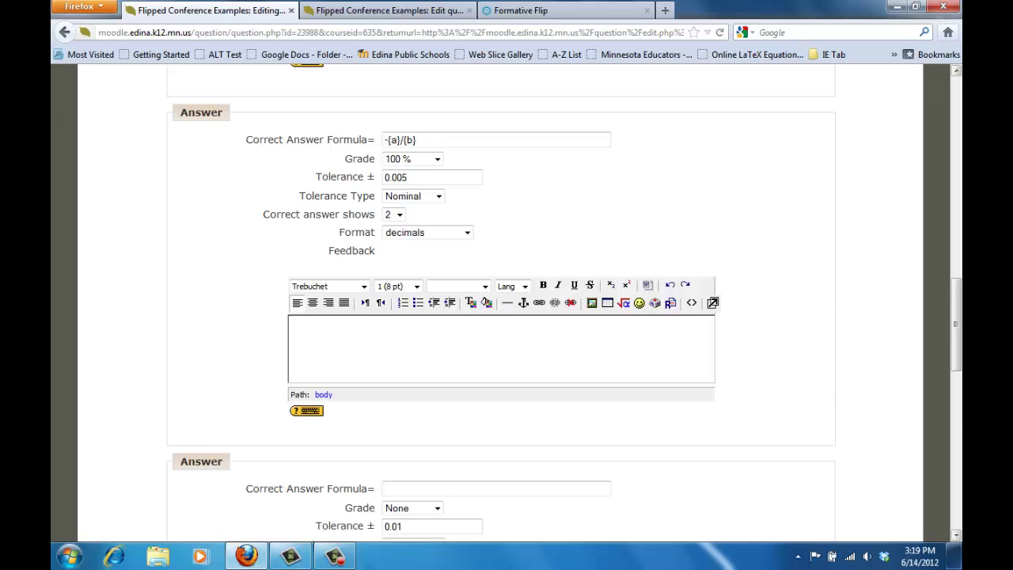
# Enter 'Nice Job!' as feedback for the -{a}/{b} answer
pyautogui.write('Nice Job!')
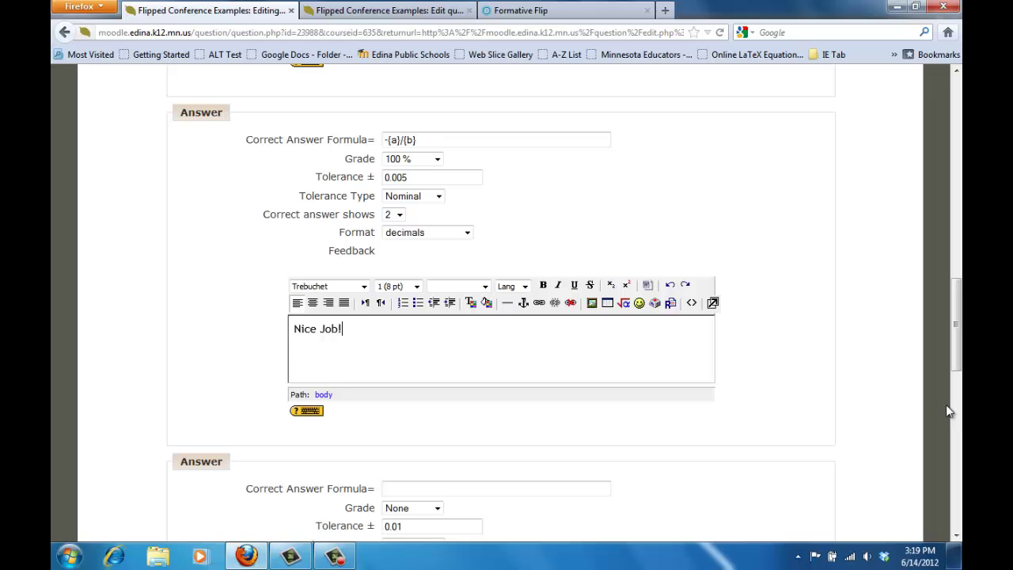
pyautogui.scroll(-5, 507, 317)
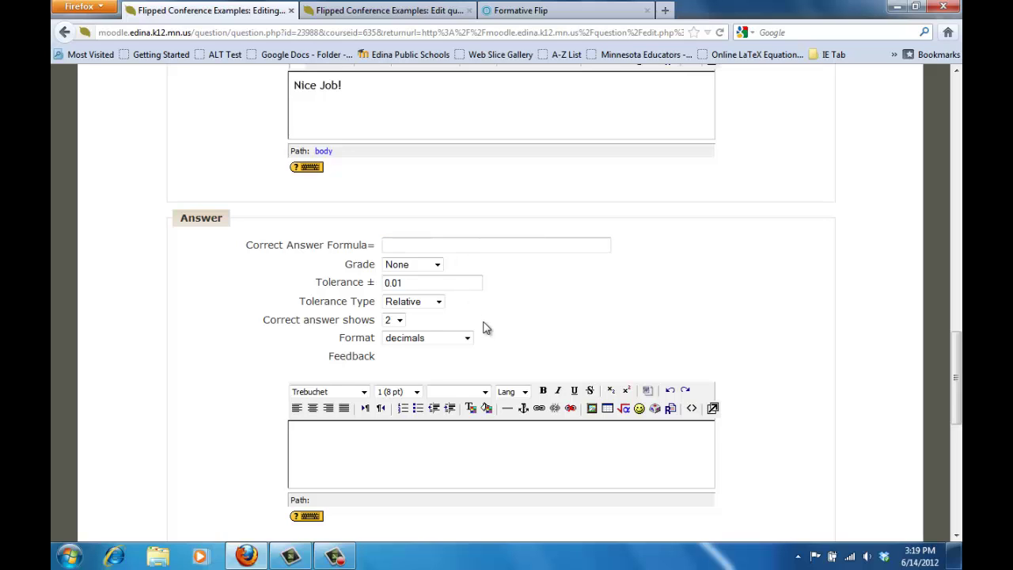
pyautogui.scroll(-2, 486, 328)
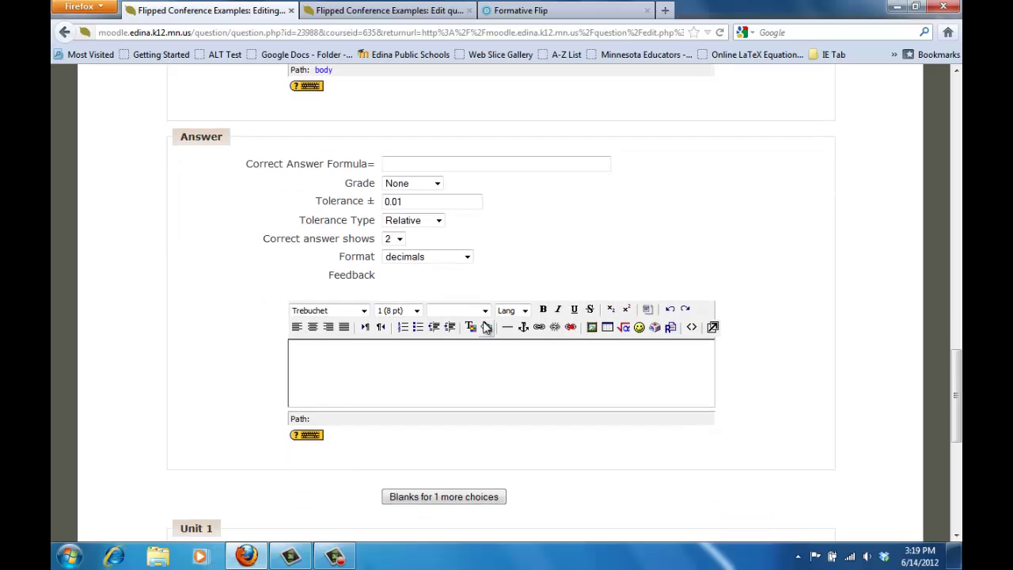
pyautogui.scroll(-10, 731, 409)
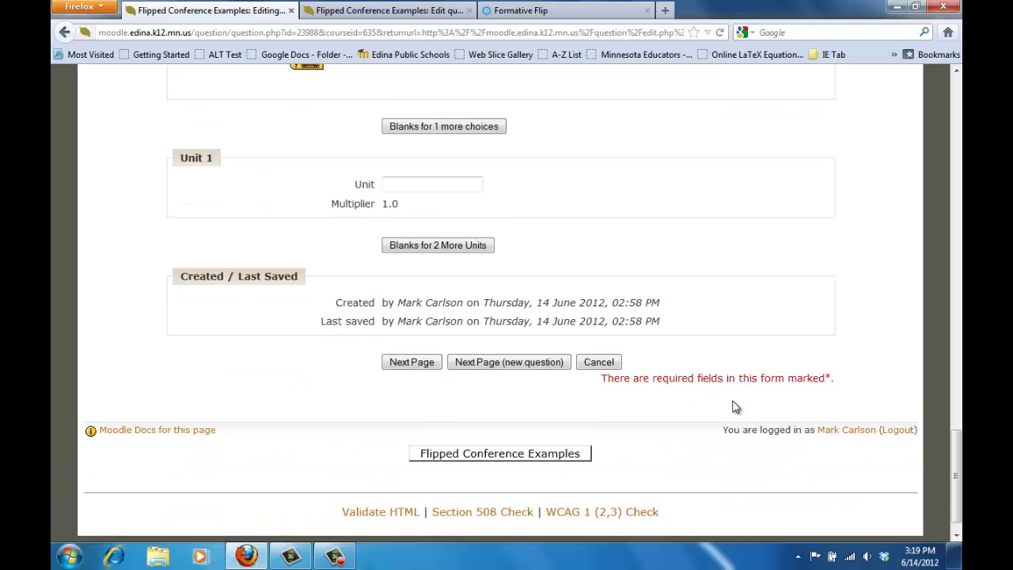
pyautogui.click(419, 158)
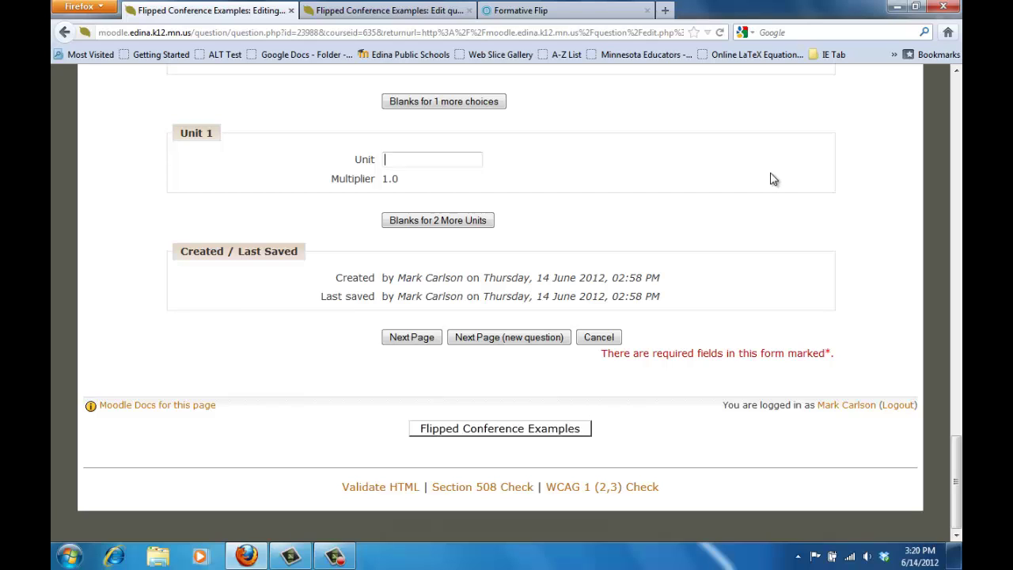
pyautogui.click(457, 226)
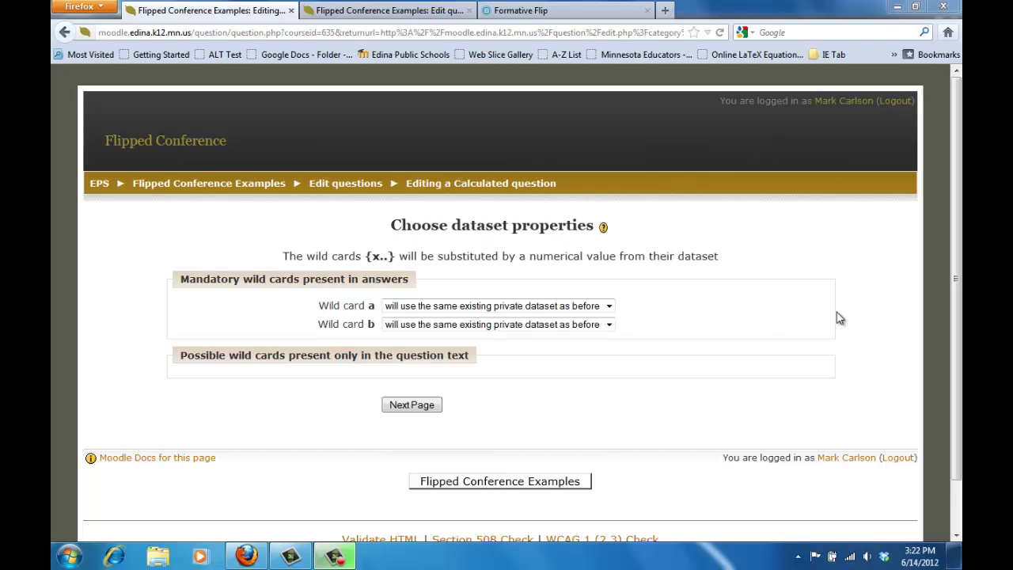
# In the dataset editor, set {a}'s range to -10 to 10 with 0 decimal places
pyautogui.click(409, 405)
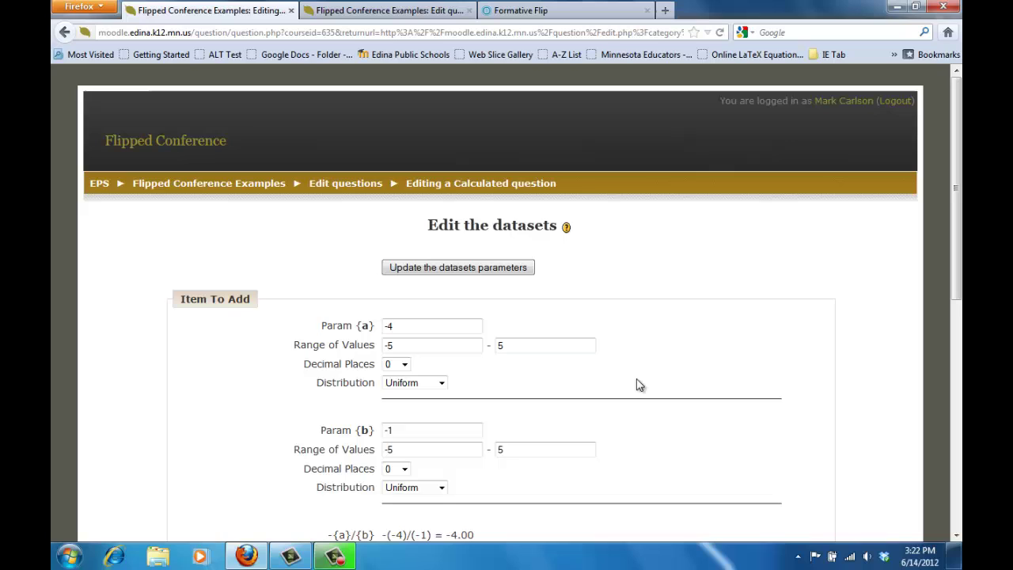
pyautogui.click(405, 366)
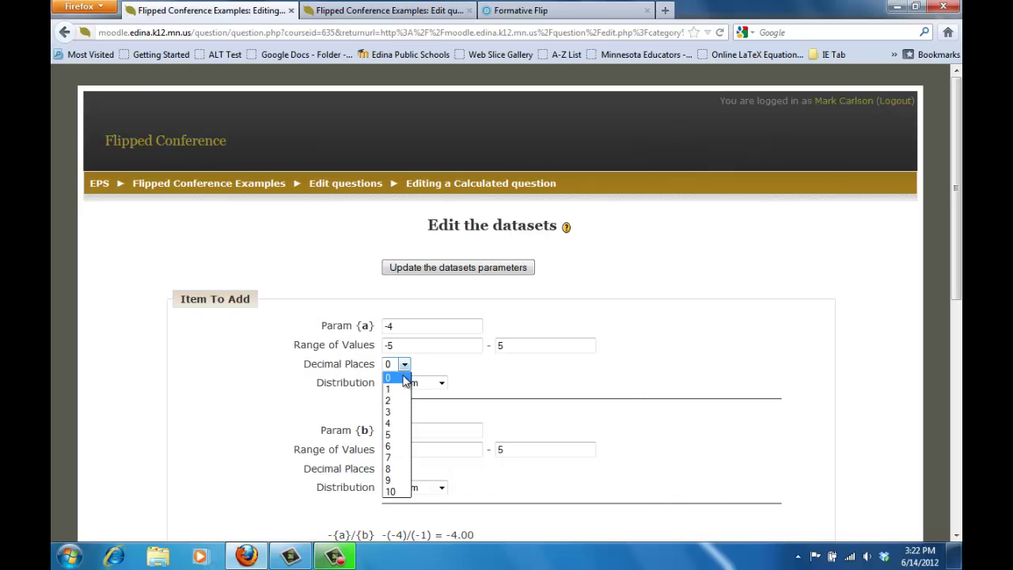
pyautogui.click(494, 380)
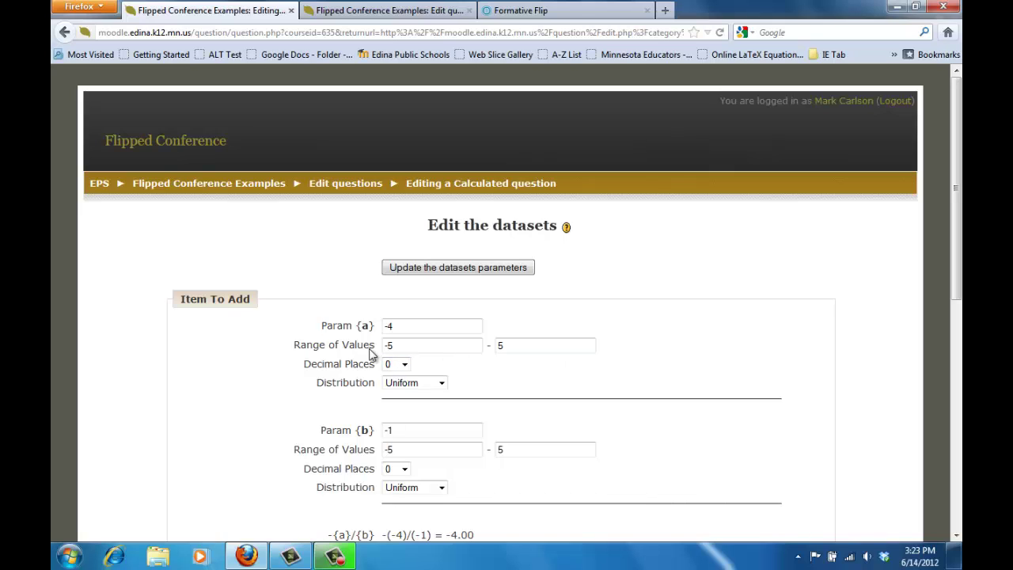
pyautogui.click(413, 346)
pyautogui.click(401, 346)
pyautogui.press('BackSpace')
pyautogui.write('10')
pyautogui.click(506, 346)
pyautogui.press('BackSpace')
pyautogui.write('10')
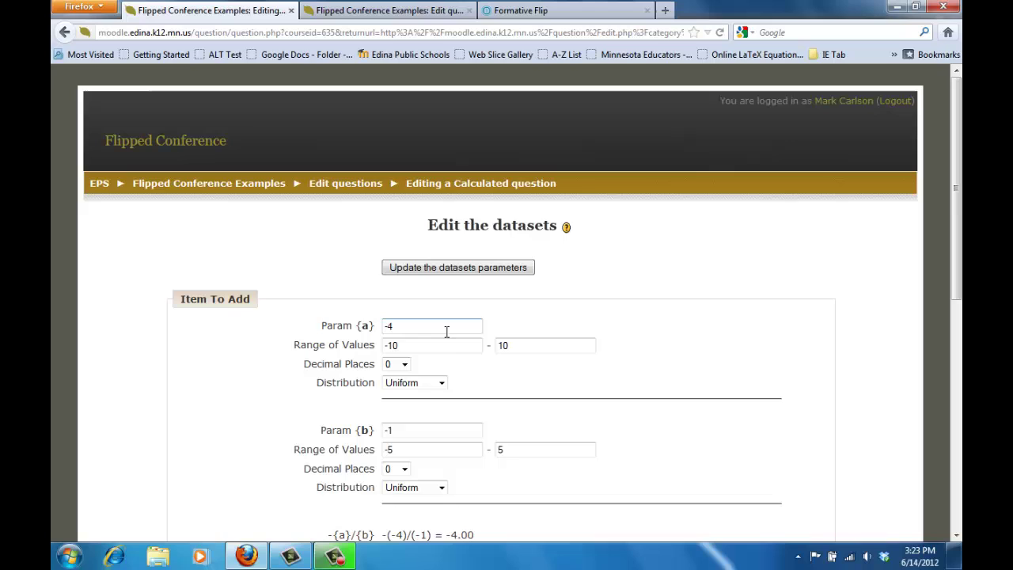
# Set {b}'s range of values to -10 to 10
pyautogui.click(412, 450)
pyautogui.press('BackSpace')
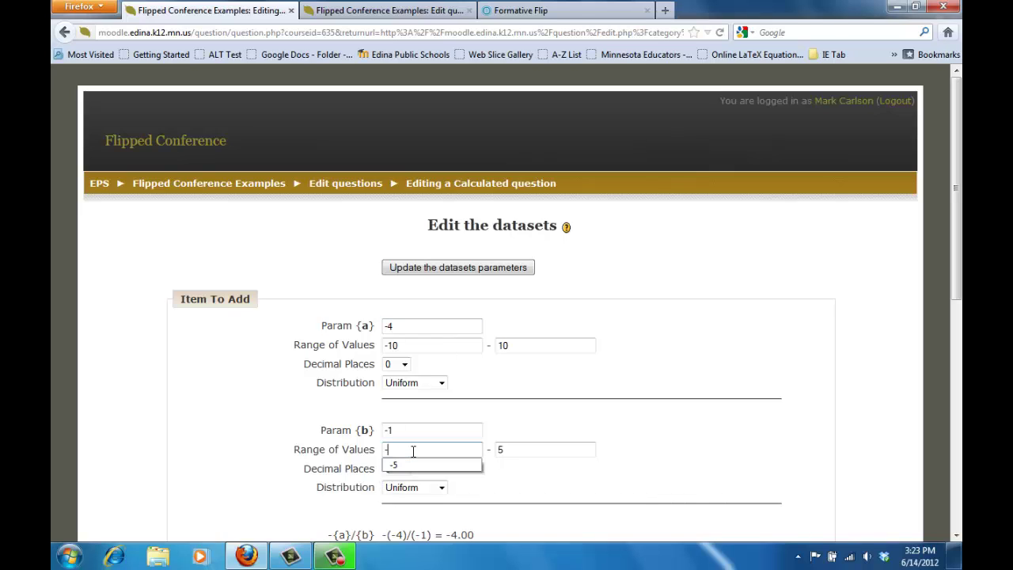
pyautogui.write('10')
pyautogui.click(522, 452)
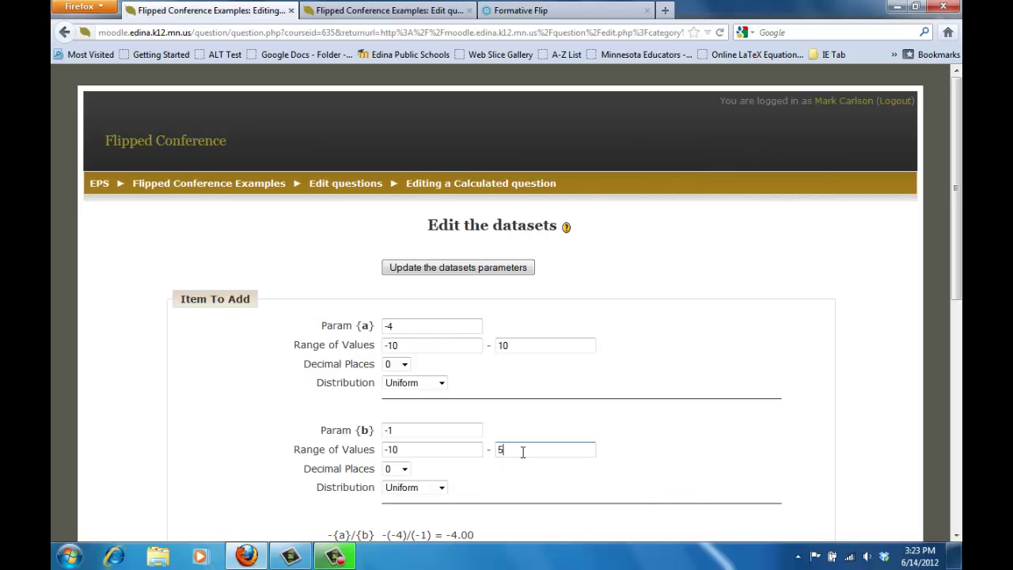
pyautogui.press('BackSpace')
pyautogui.write('10')
pyautogui.scroll(-4, 657, 443)
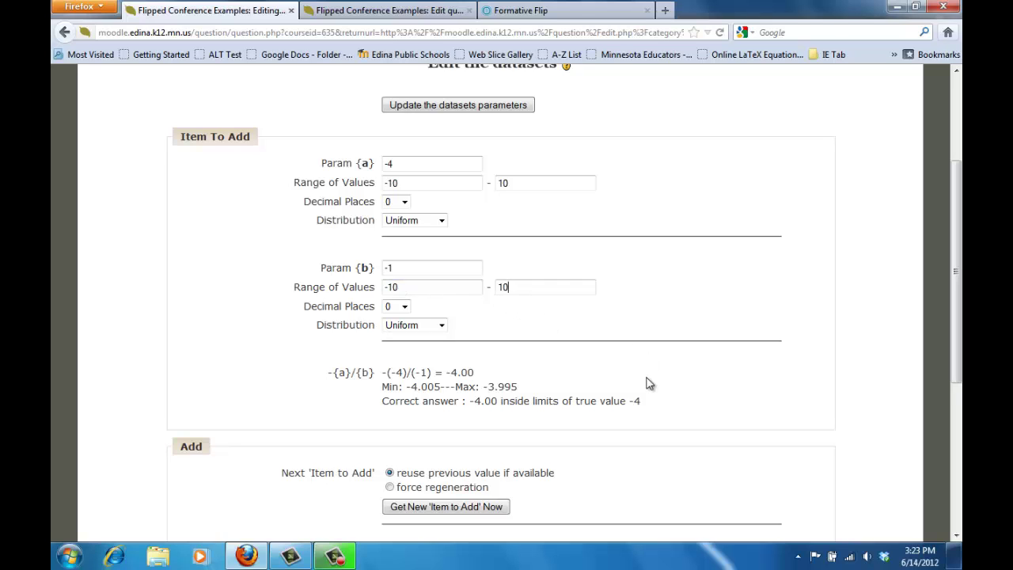
# Update the dataset parameters so the sample item uses a = -2, b = -5, giving -0.40
pyautogui.click(440, 108)
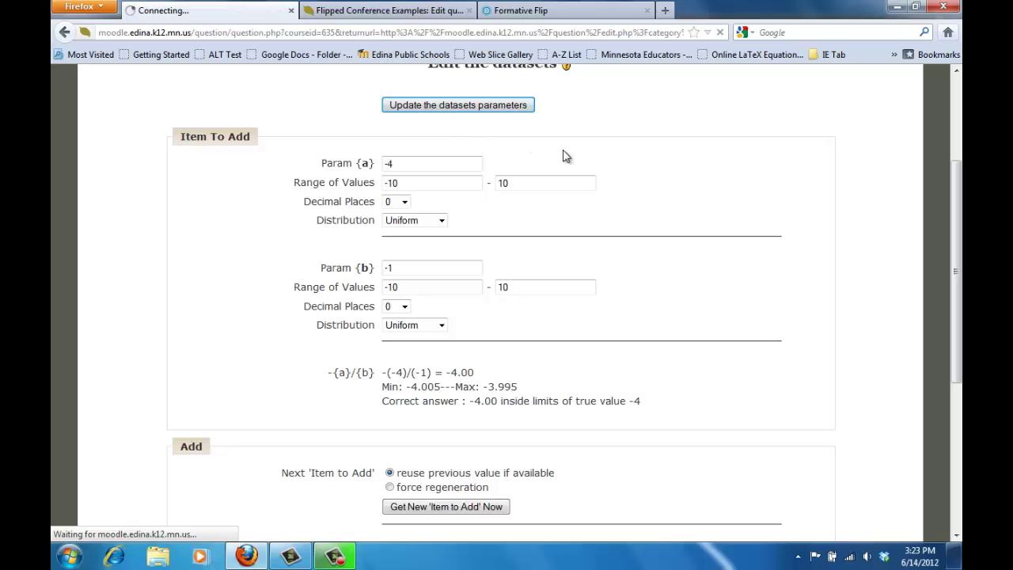
pyautogui.scroll(-5, 677, 302)
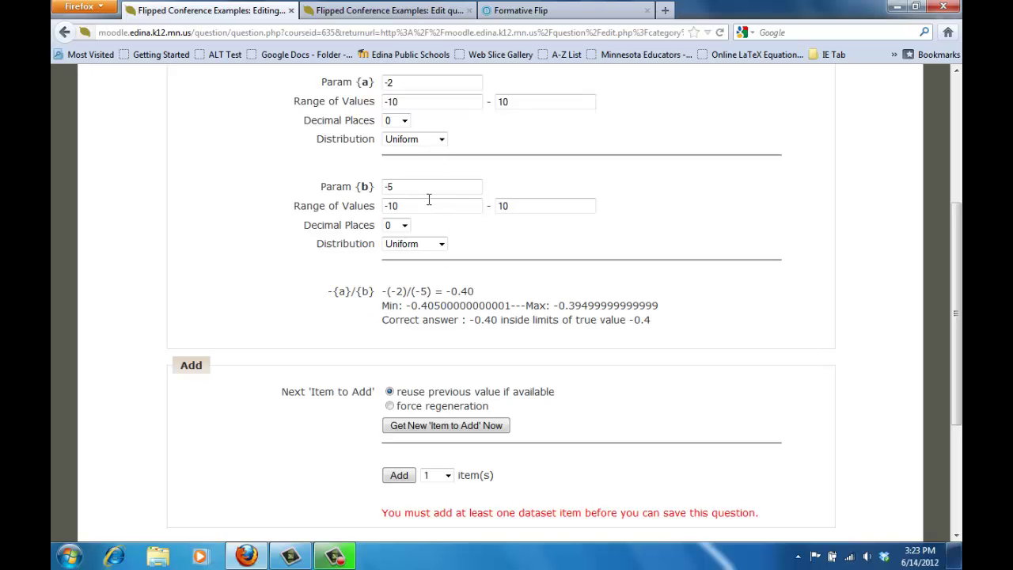
pyautogui.scroll(2, 427, 202)
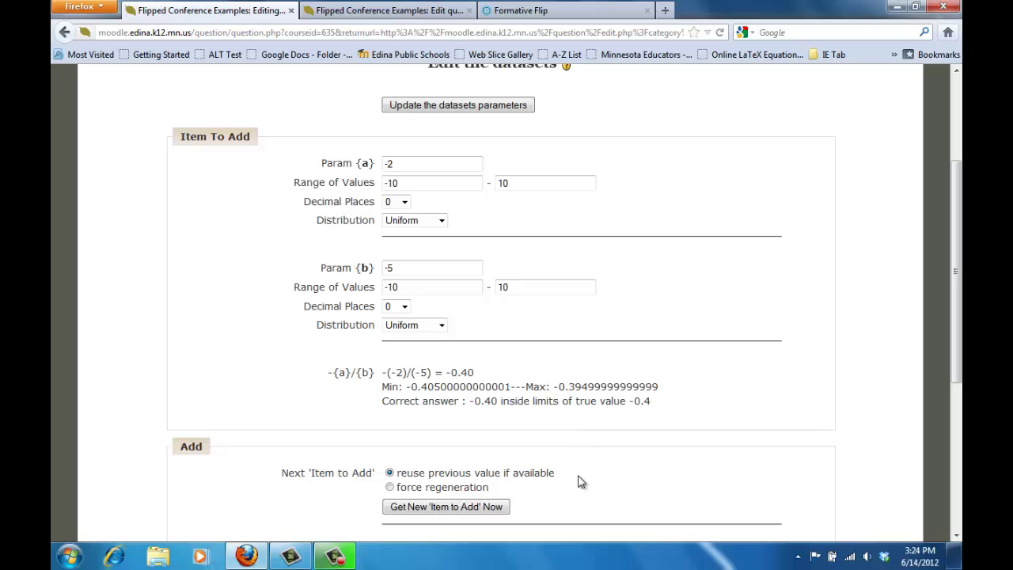
pyautogui.scroll(-2, 578, 476)
pyautogui.scroll(-2, 578, 476)
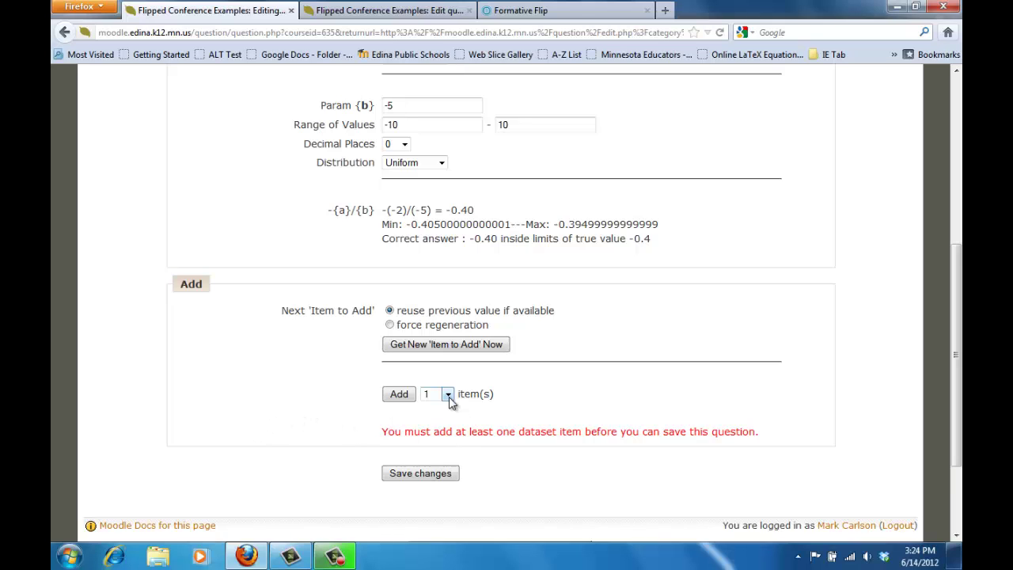
# Add 30 dataset items and scroll through the generated list to Save changes
pyautogui.click(448, 399)
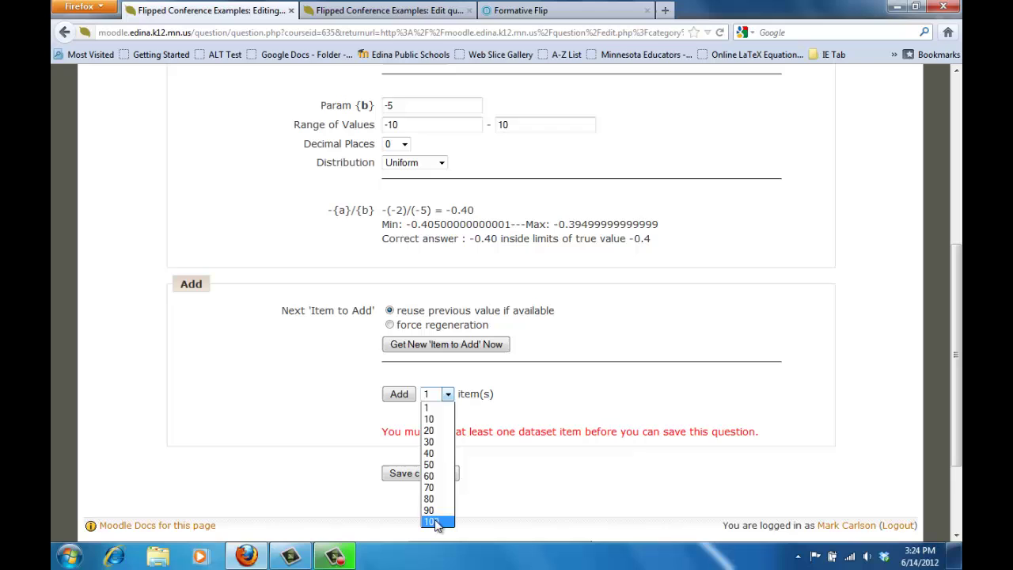
pyautogui.click(442, 449)
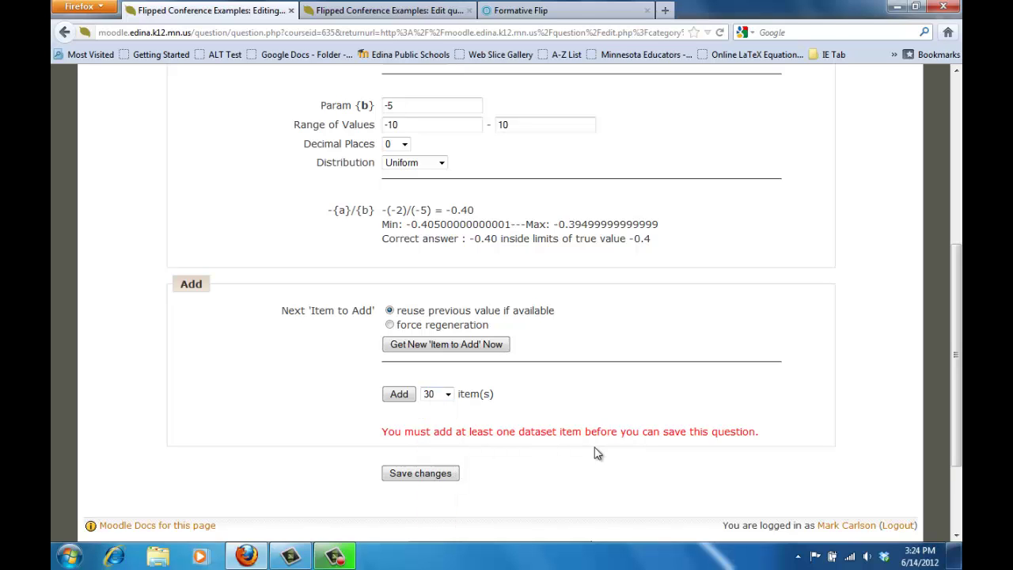
pyautogui.click(400, 394)
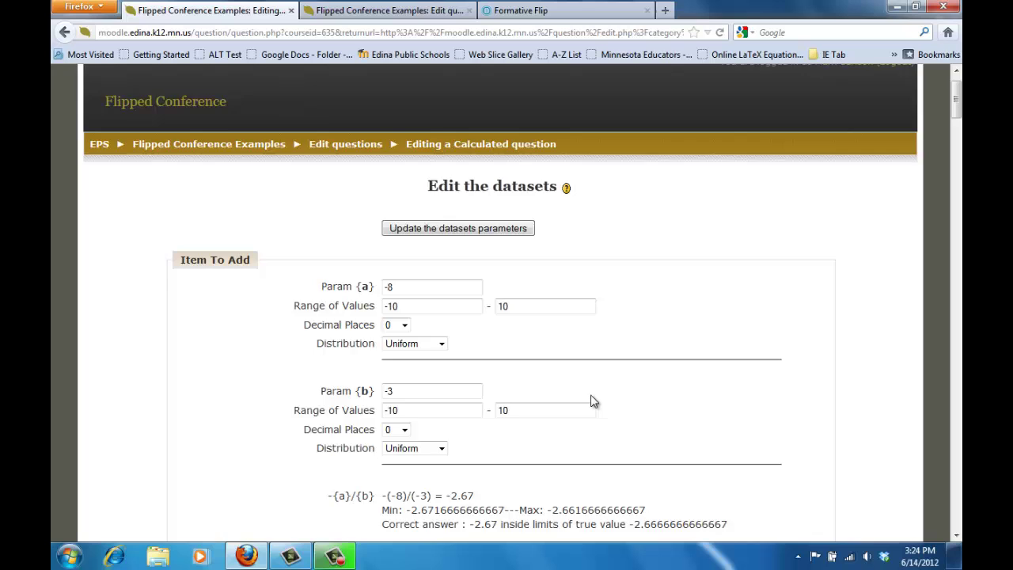
pyautogui.scroll(-6, 594, 401)
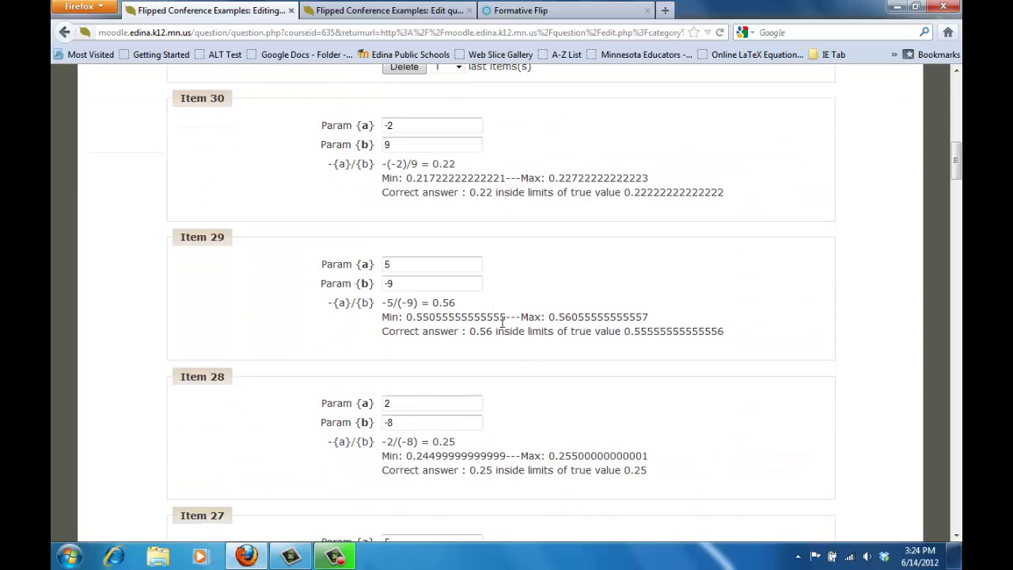
pyautogui.scroll(1, 475, 299)
pyautogui.scroll(-2, 387, 273)
pyautogui.scroll(-7, 433, 315)
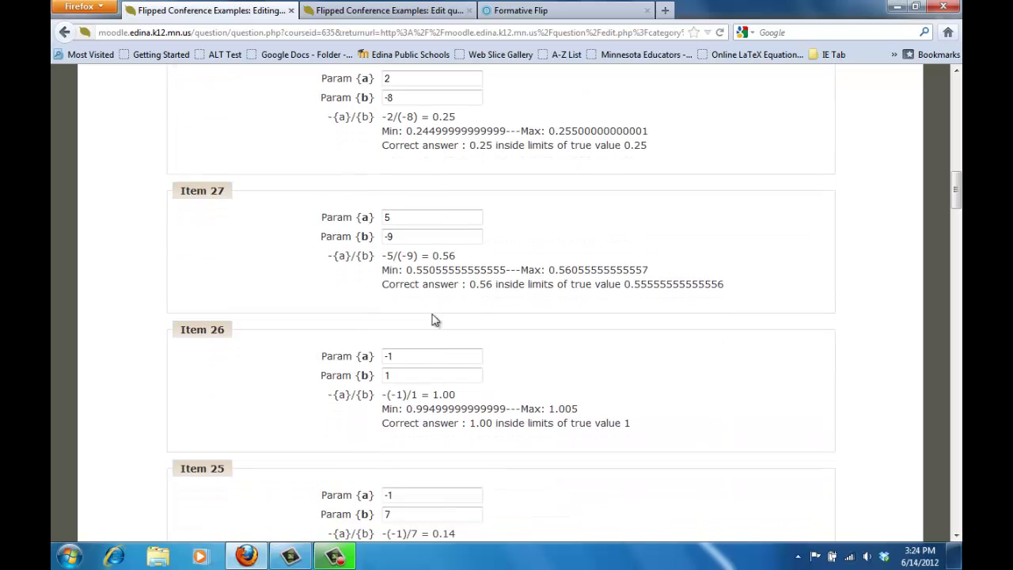
pyautogui.scroll(-7, 433, 326)
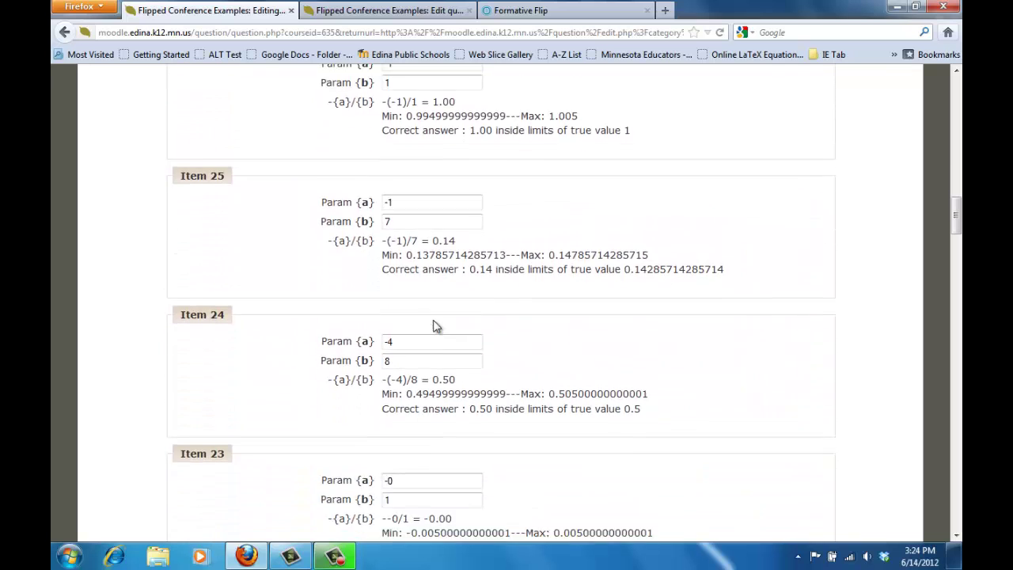
pyautogui.scroll(-19, 434, 322)
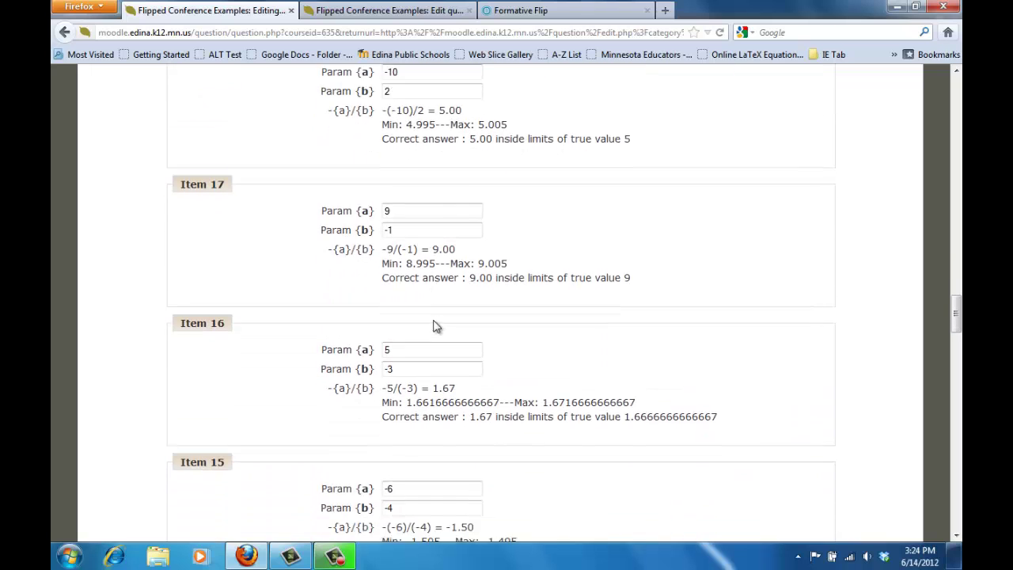
pyautogui.scroll(-2, 455, 333)
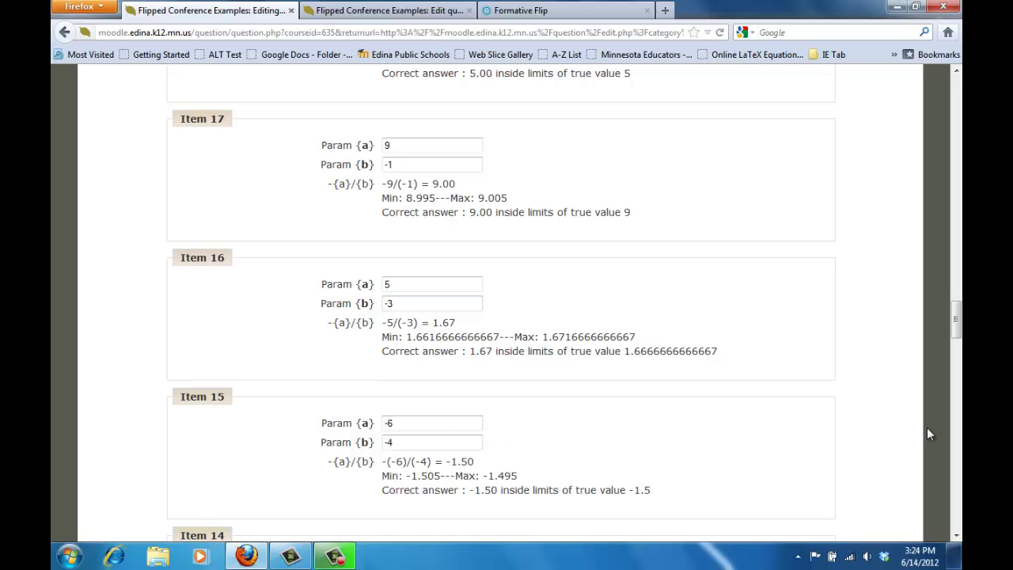
pyautogui.moveTo(953, 332); pyautogui.dragTo(952, 529)
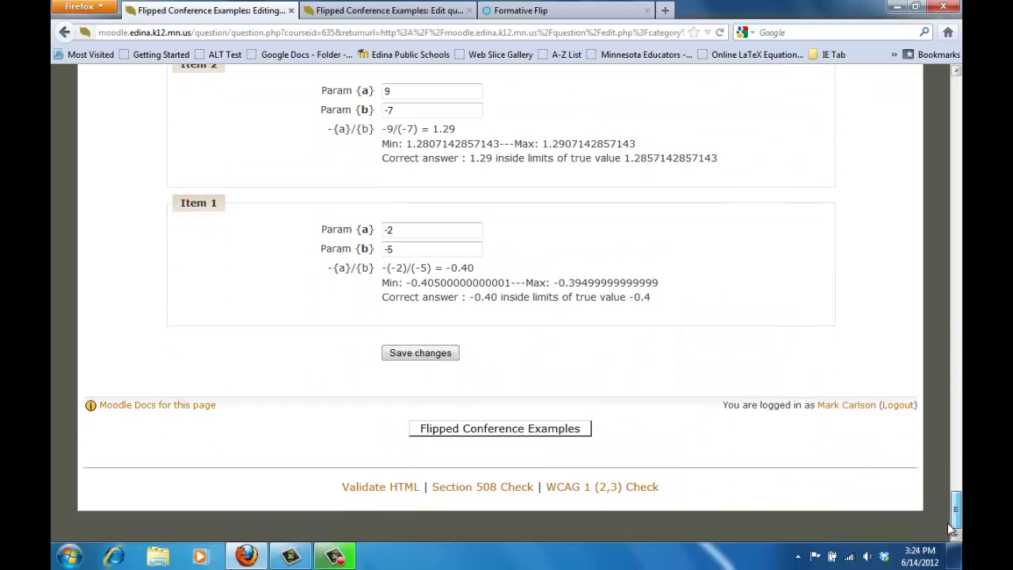
# Save the question, preview standard form/slope, and restart until it shows (-5)x + (-8)y = c
pyautogui.click(392, 353)
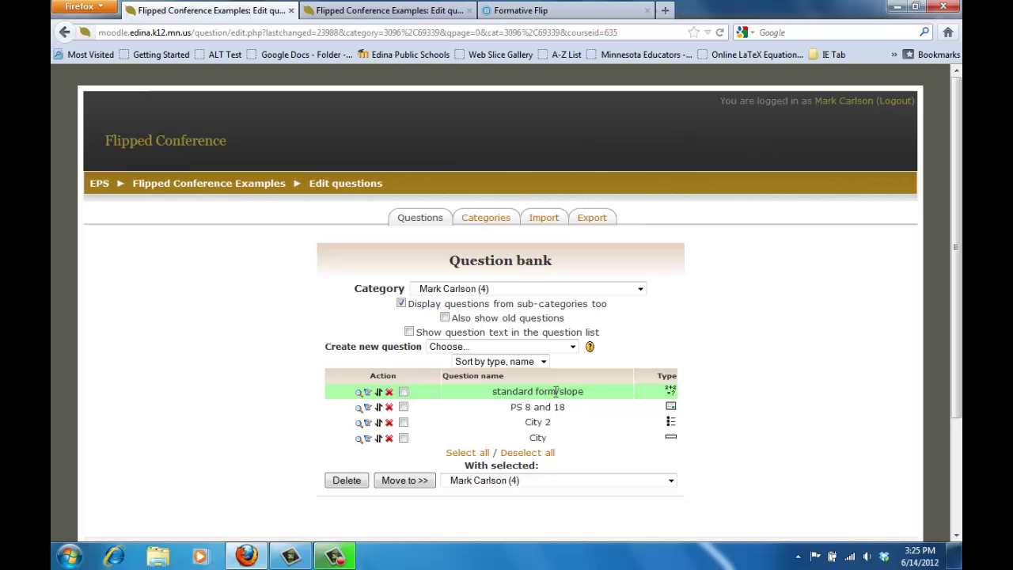
pyautogui.click(359, 395)
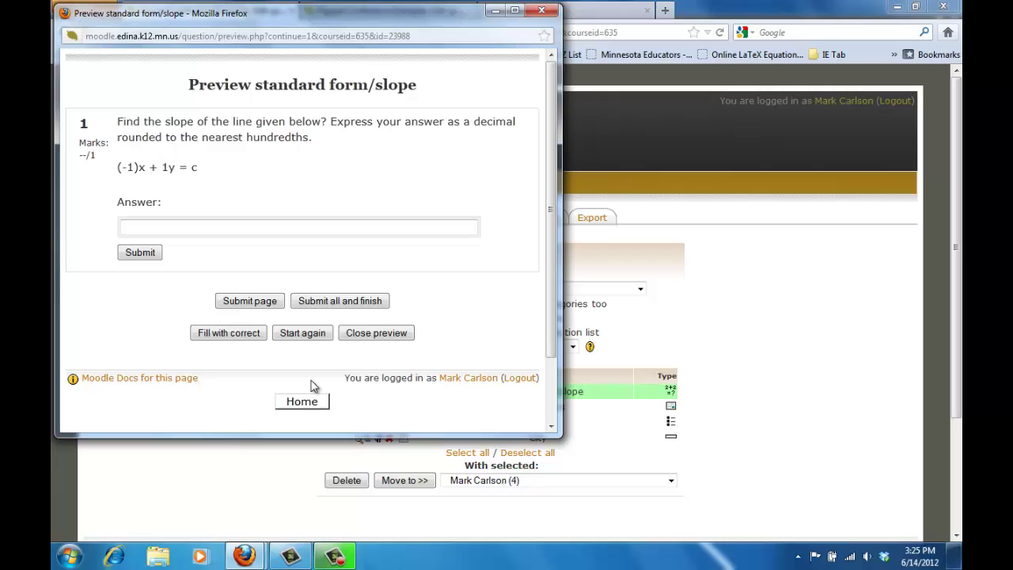
pyautogui.click(308, 333)
pyautogui.click(286, 339)
pyautogui.click(288, 339)
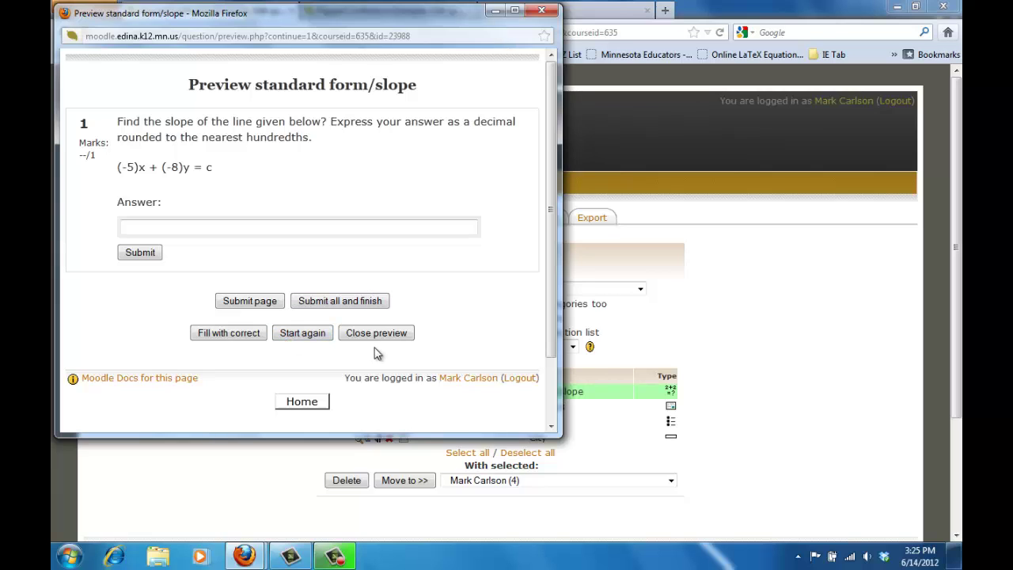